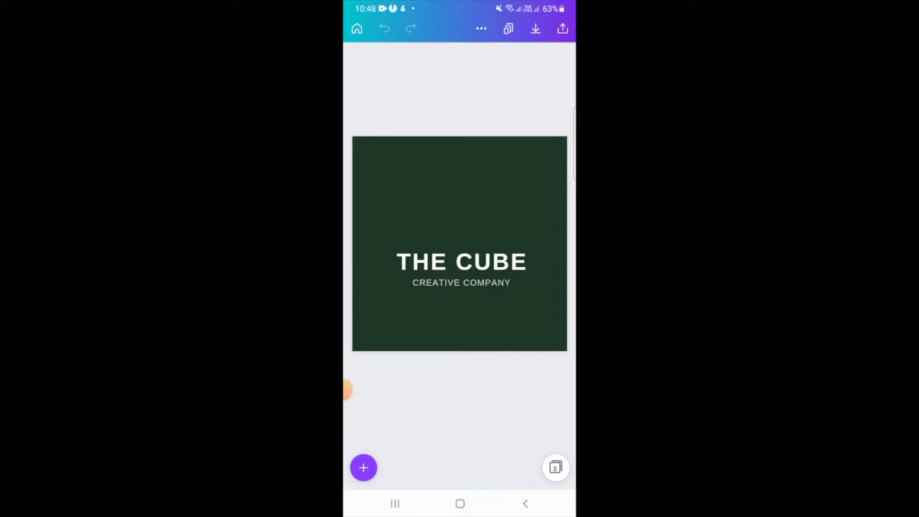
- Swipe to the green cube logo page in Canva and open its share options
left_click_drag(518, 244, 388, 245)
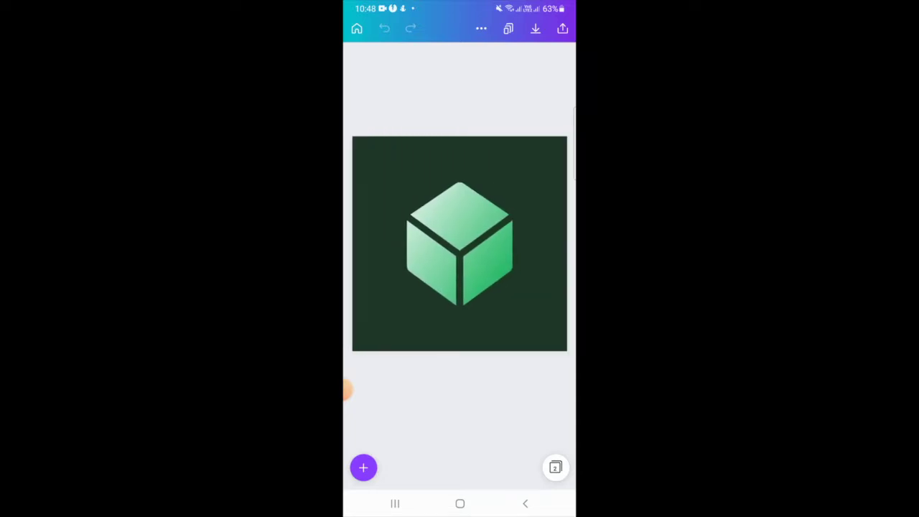
left_click(563, 28)
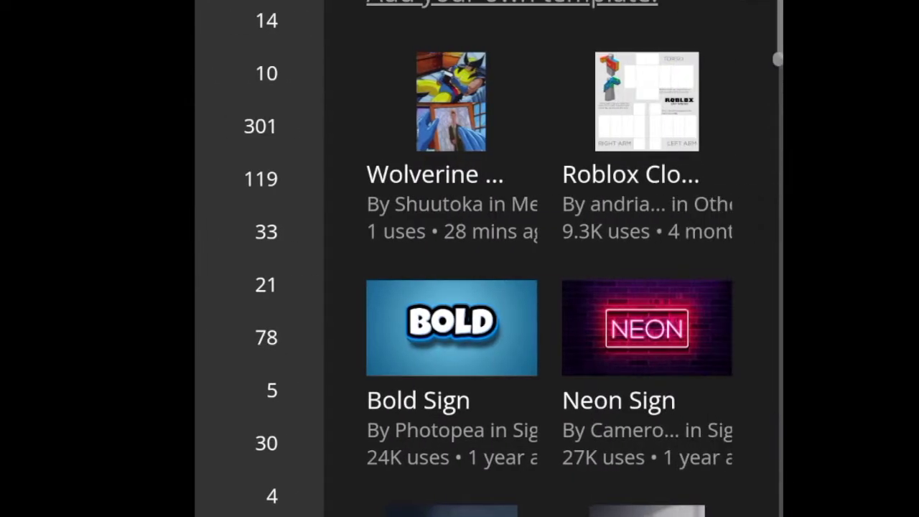
- Scroll down the Hot templates list to reach the 'logo animation' template
scroll(549, 284, "down", 1)
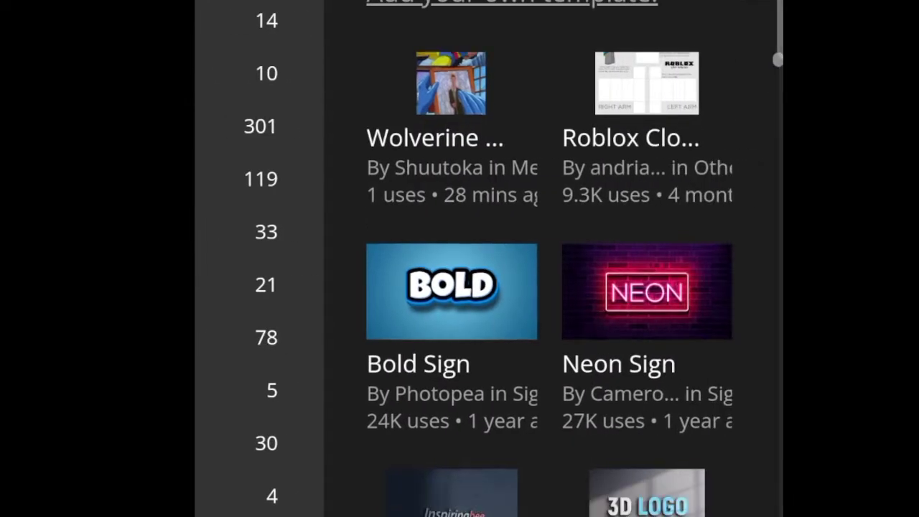
scroll(550, 284, "down", 5)
scroll(550, 284, "down", 5)
scroll(550, 284, "down", 3)
scroll(550, 284, "down", 3)
scroll(549, 283, "down", 4)
scroll(549, 284, "down", 5)
scroll(550, 283, "down", 3)
scroll(549, 283, "down", 3)
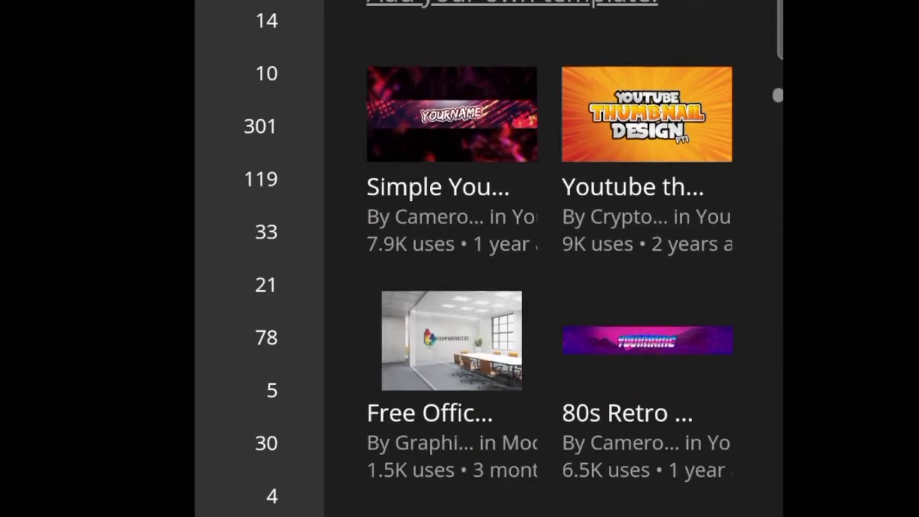
scroll(550, 284, "down", 3)
scroll(550, 284, "down", 3)
scroll(550, 284, "down", 3)
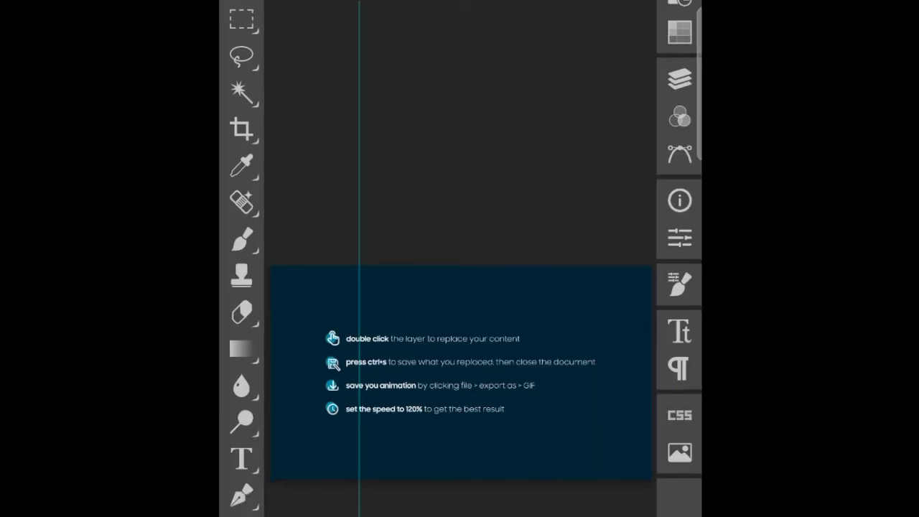
- Hide the 'Guide ((hide it ))' layer, then open the 'replace your text' smart object
key("F7")
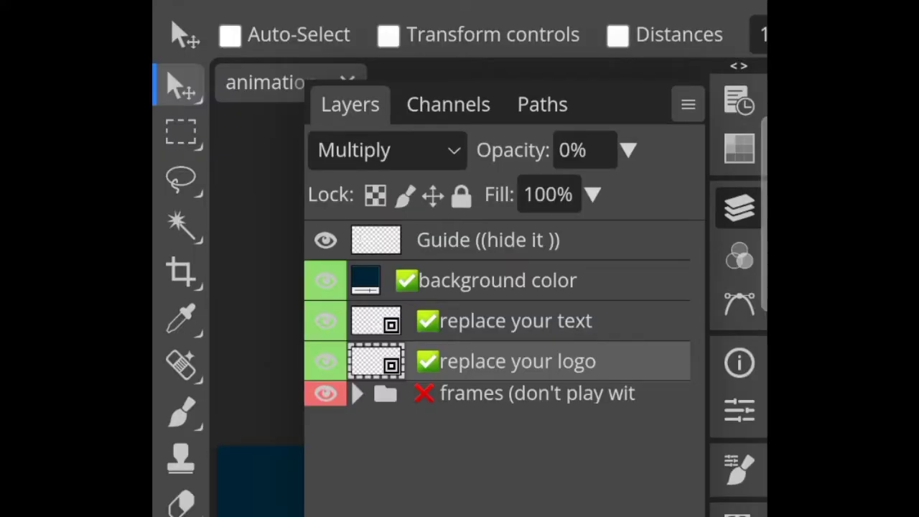
left_click(325, 240)
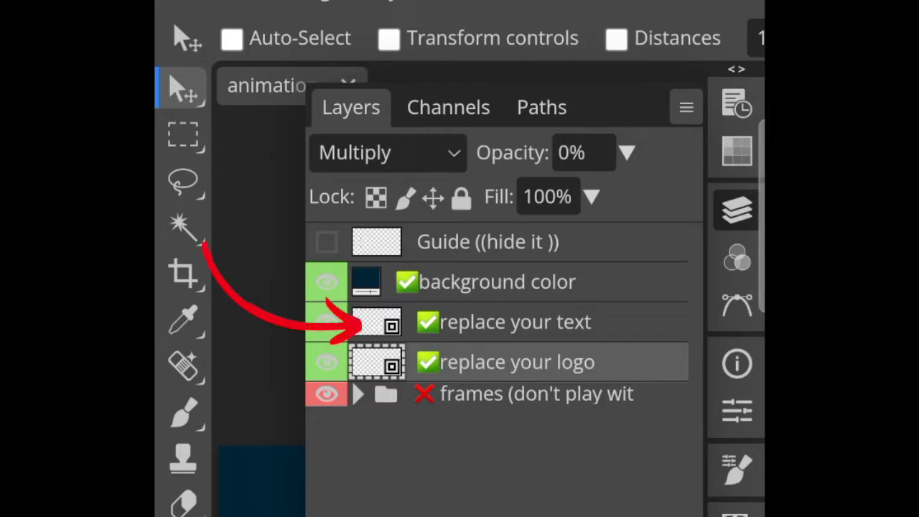
double_click(355, 323)
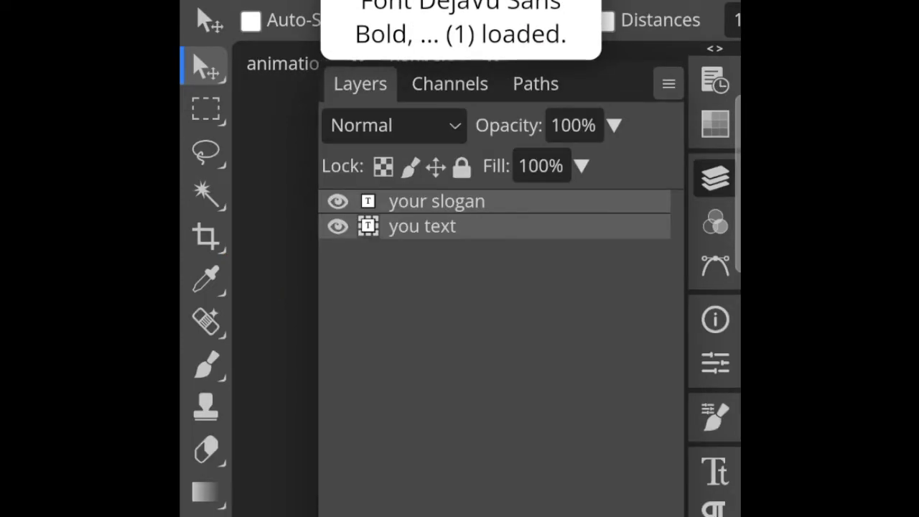
- Hide the 'your slogan' and 'you text' layers inside the text smart object
left_click(337, 201)
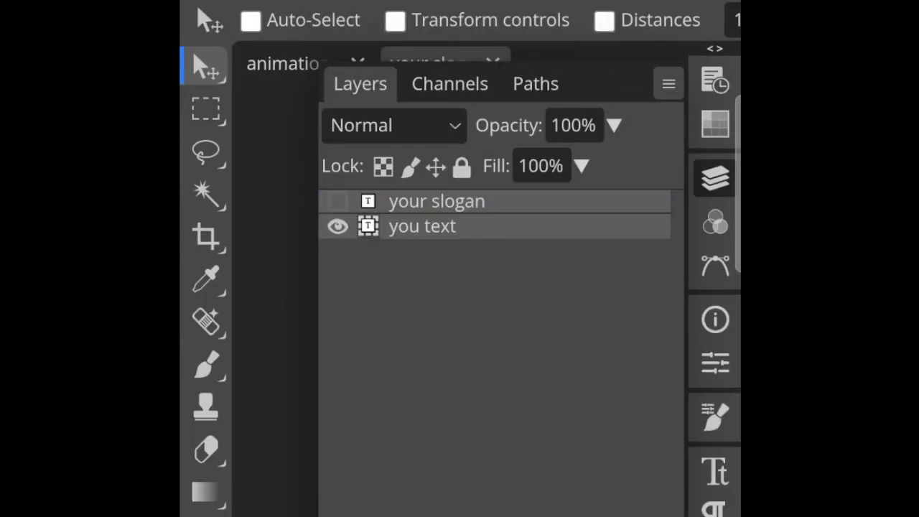
left_click(338, 227)
key("F7")
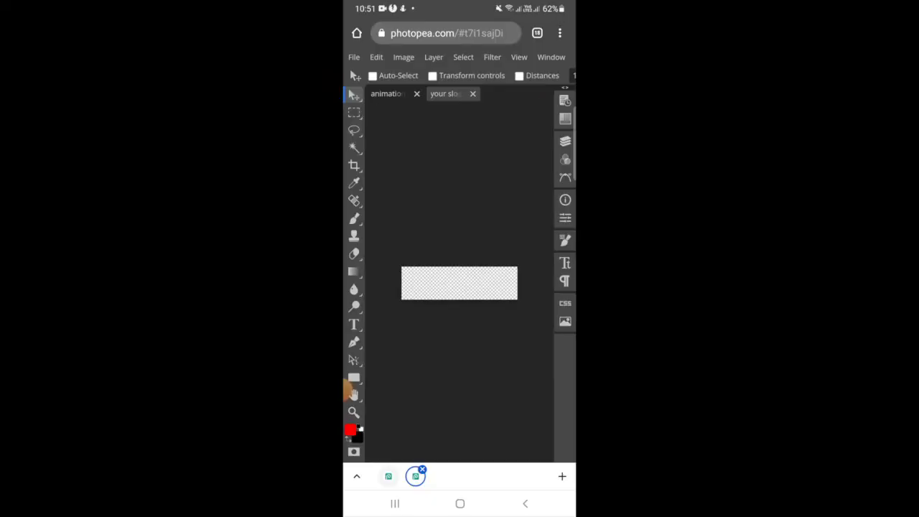
- Place the saved THE CUBE text image into the smart object
left_click(354, 57)
left_click(459, 395)
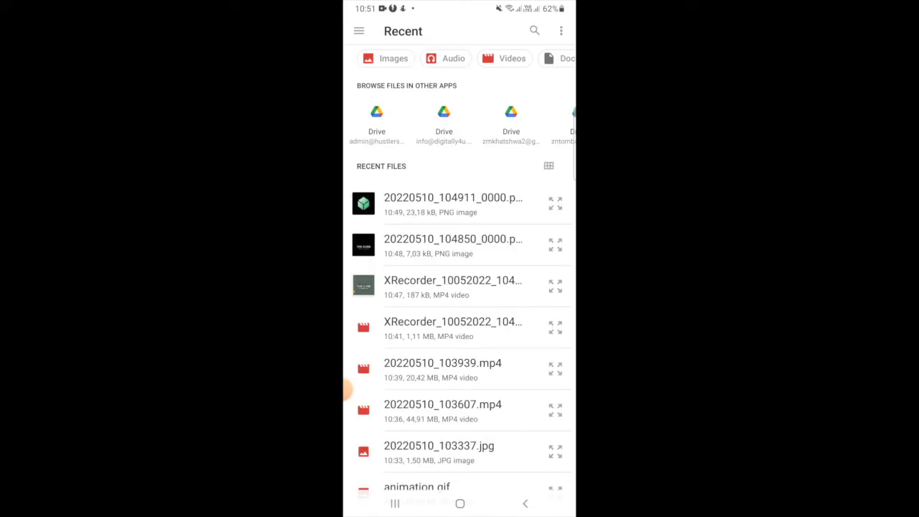
left_click(416, 487)
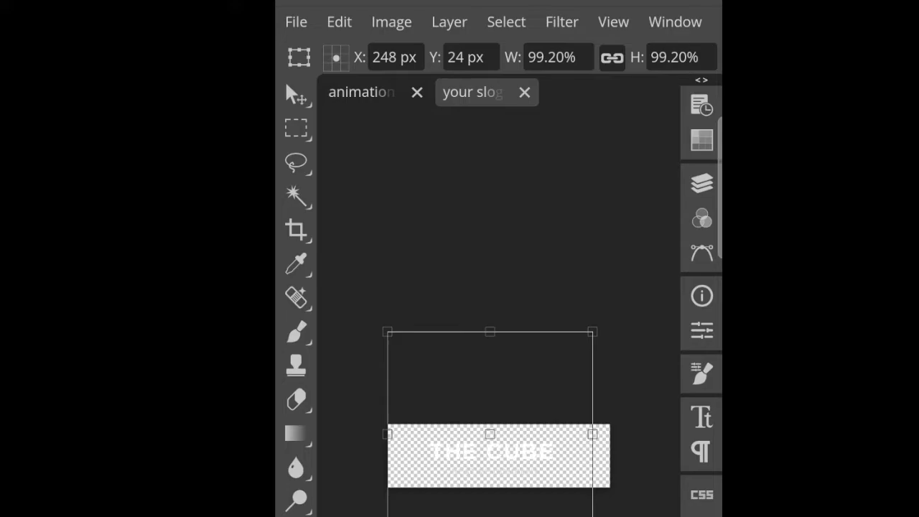
- Save the THE CUBE text smart object back into the animation
left_click(296, 22)
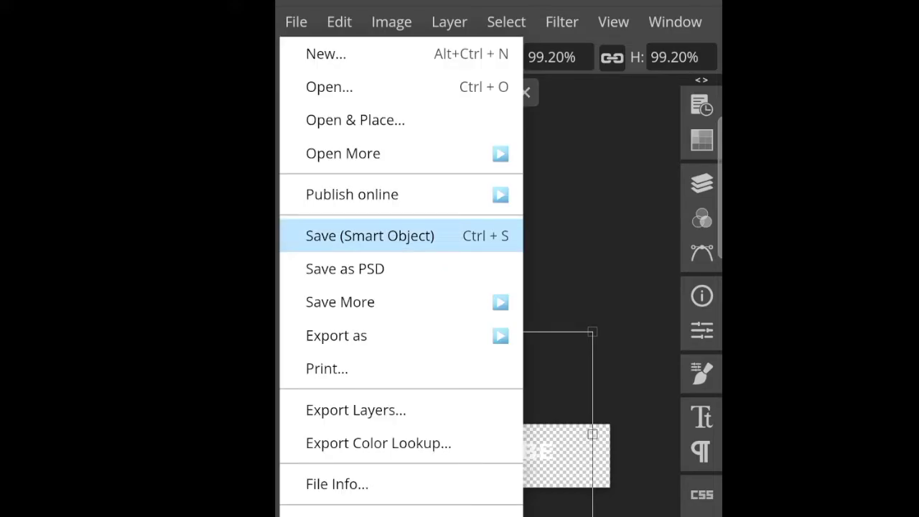
left_click(370, 236)
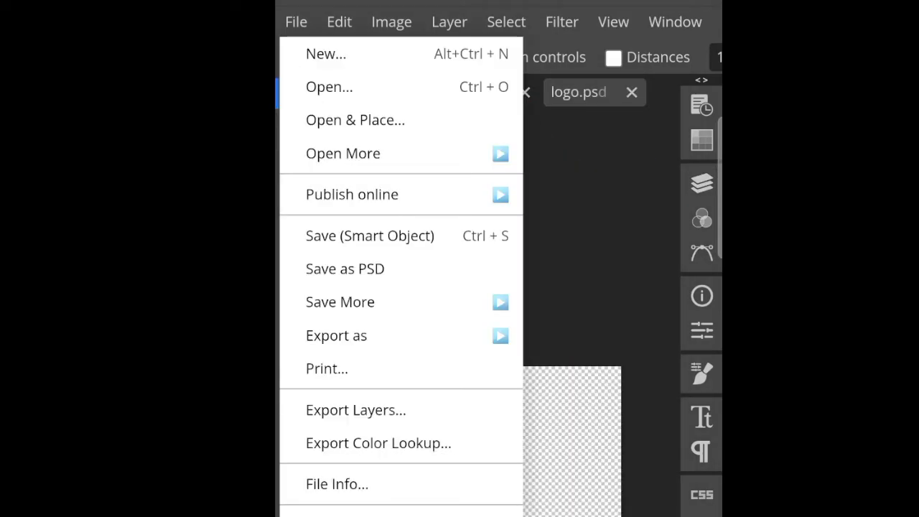
- Place the green cube image file into the logo smart object
left_click(352, 391)
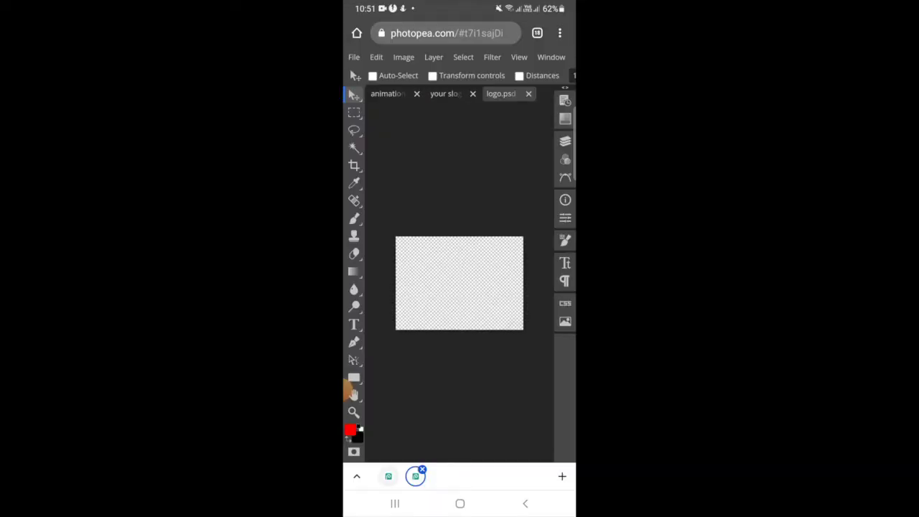
left_click(535, 445)
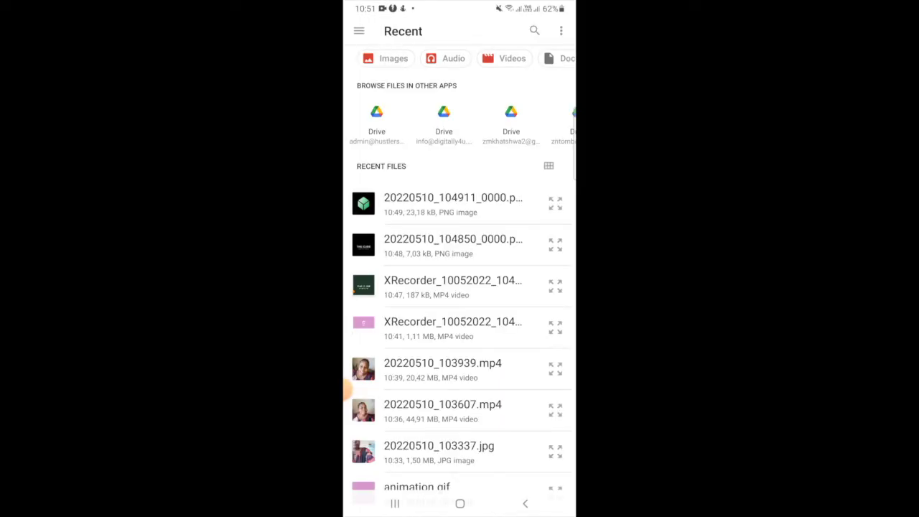
left_click(445, 203)
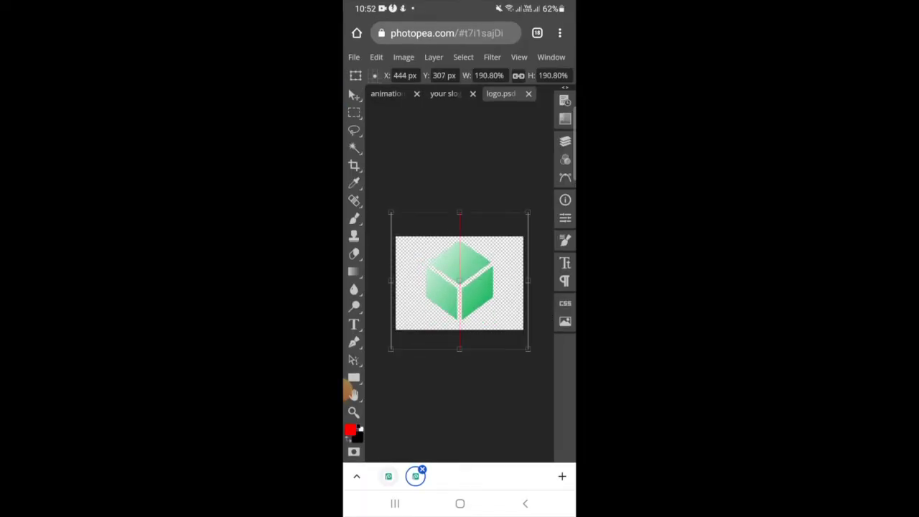
- Save the cube logo into the animation and return to the animation document
left_click(354, 57)
left_click(392, 168)
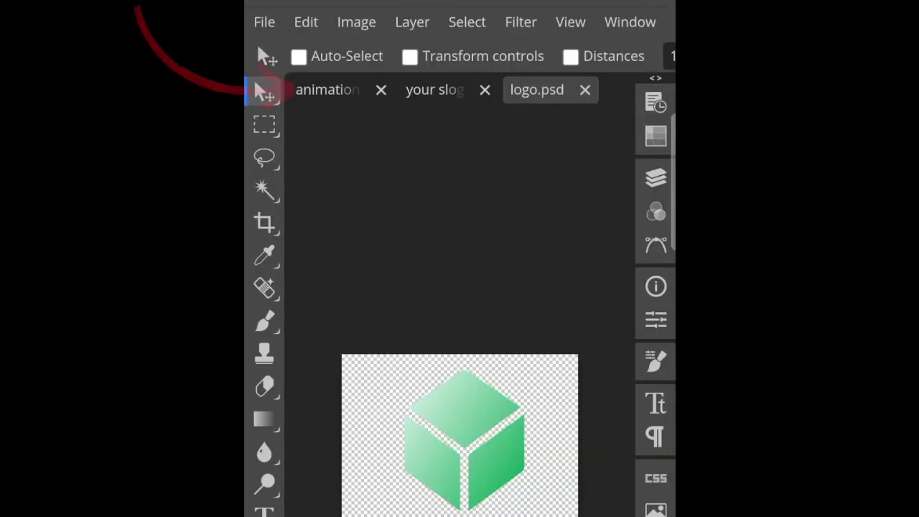
left_click(326, 89)
- Export the animation as a GIF, accepting the 50% scale-down to 640×360
left_click(264, 22)
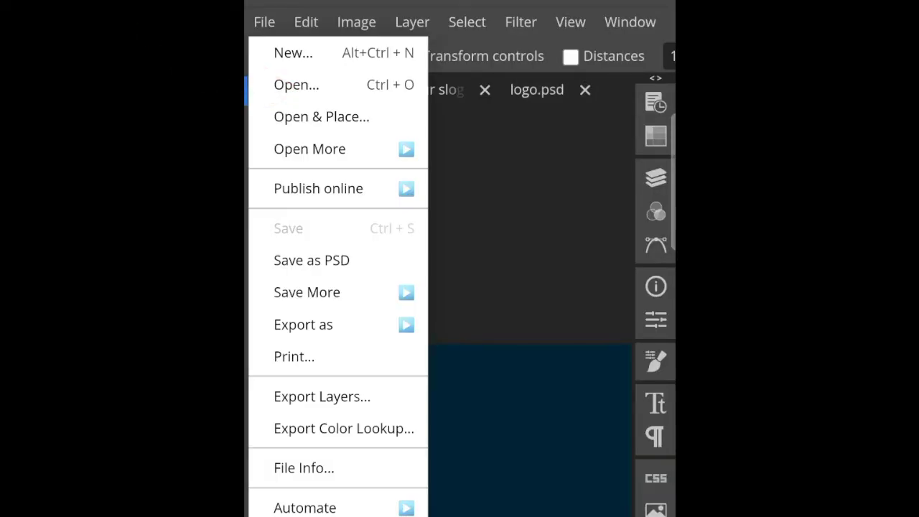
left_click(303, 325)
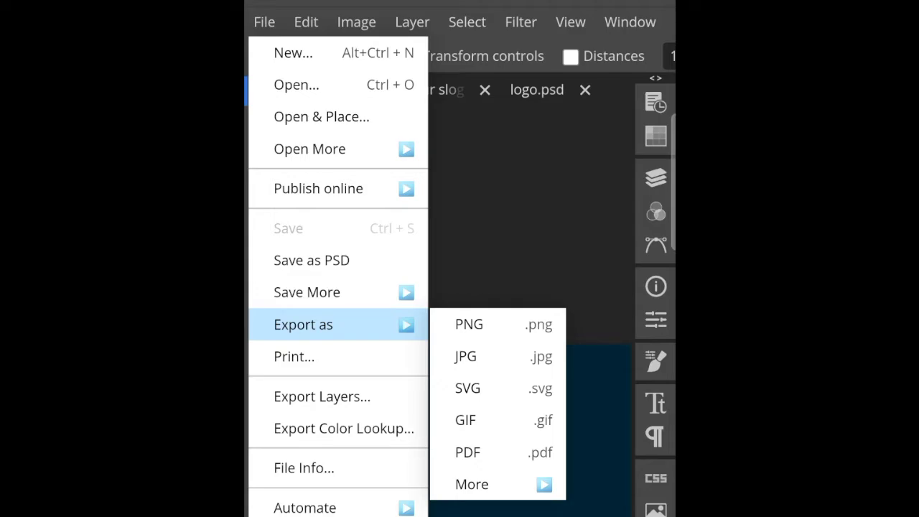
left_click(466, 420)
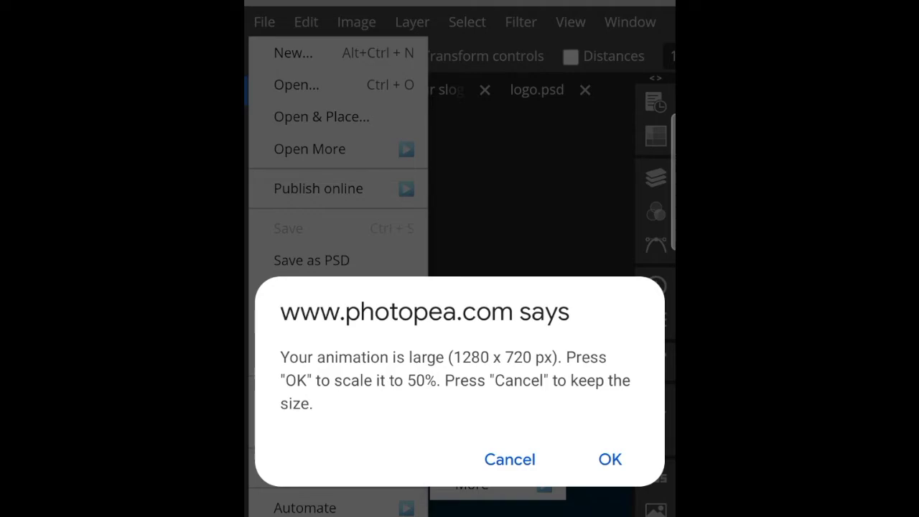
key("Return")
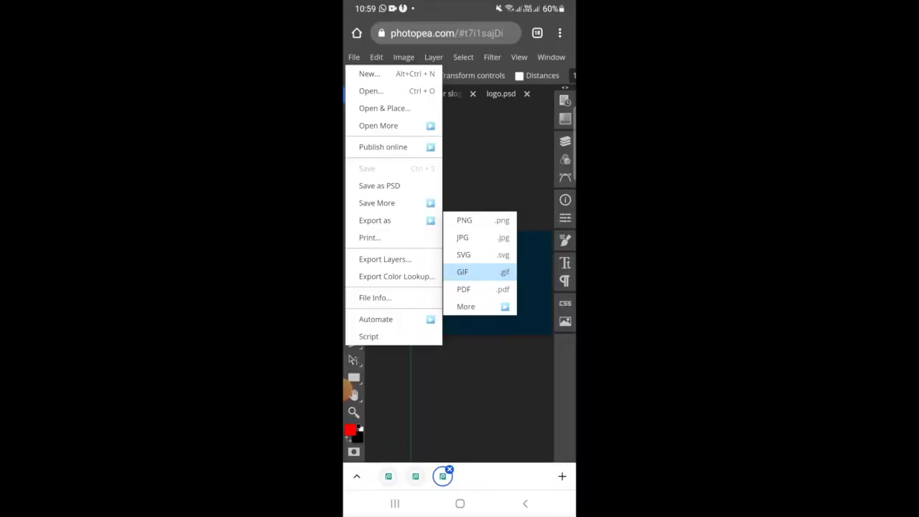
left_click(465, 420)
type("120")
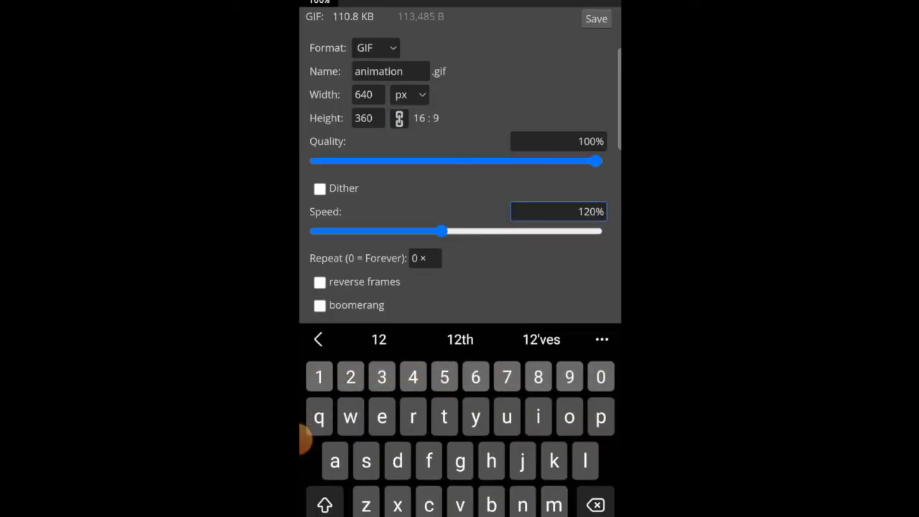
- Confirm a GIF export speed of 120%
key("Return")
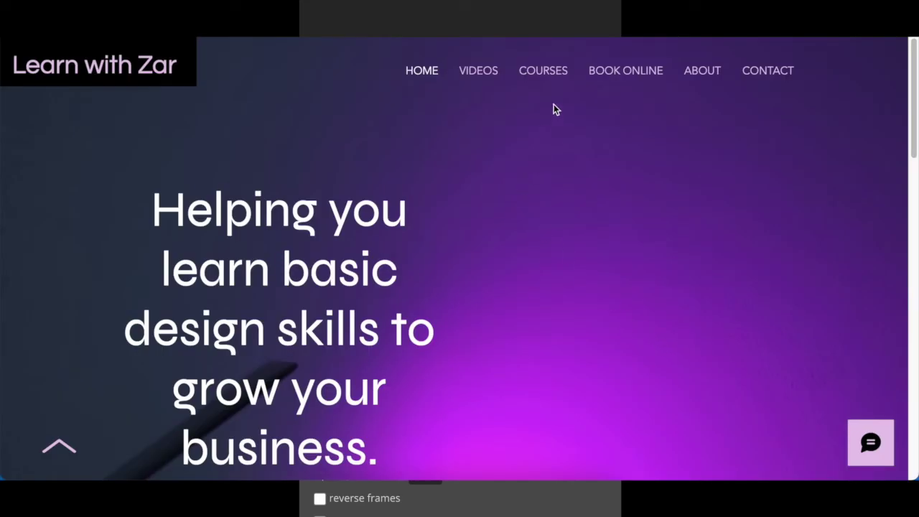
- Open the Learn with Zar Courses page and scroll to the coming-soon Canva Academy and social media courses
left_click(544, 73)
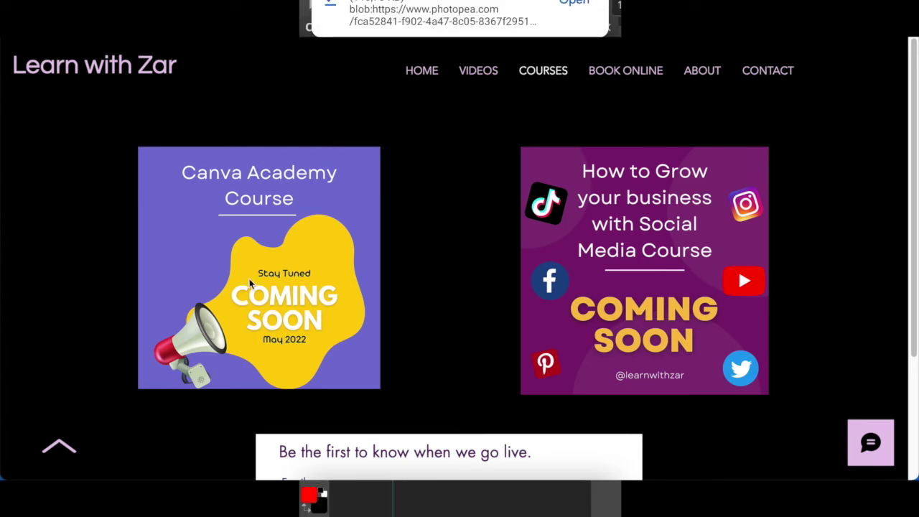
scroll(250, 282, "down", 1)
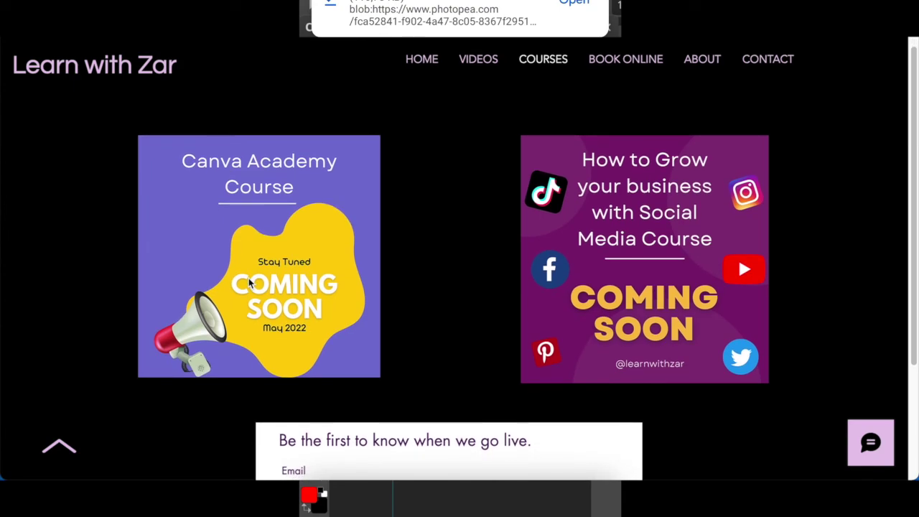
scroll(249, 283, "down", 1)
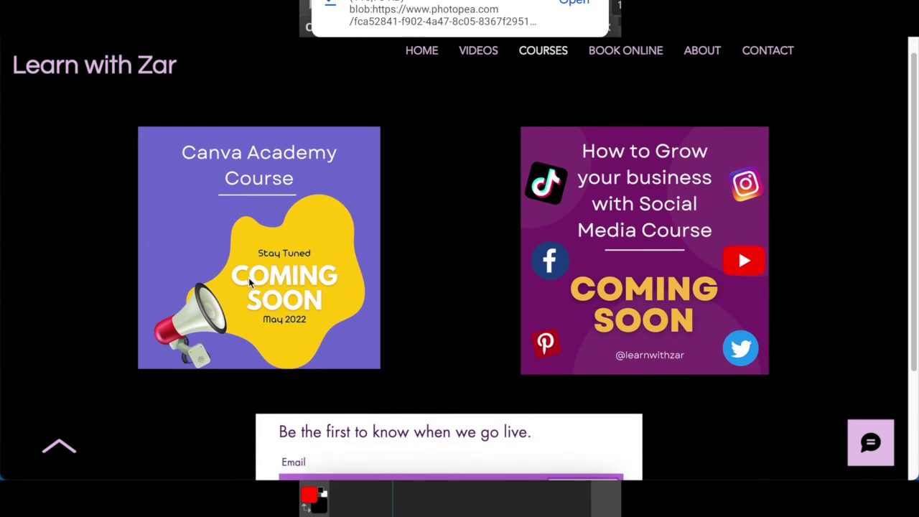